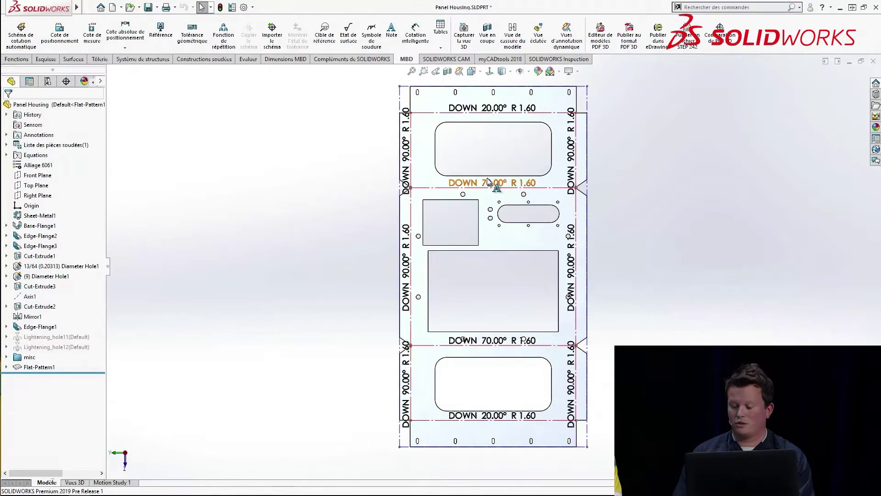
# - Insert a bend table for the flat pattern and place it left of the part
pyautogui.click(442, 48)
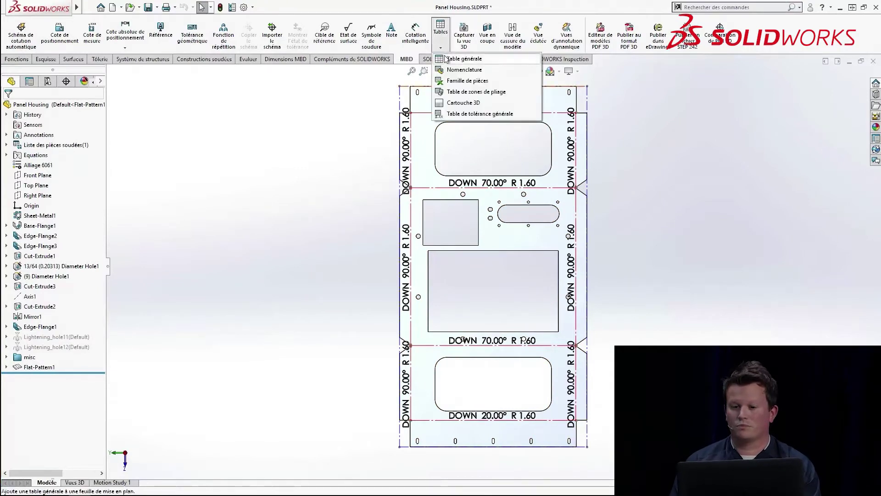
pyautogui.click(456, 93)
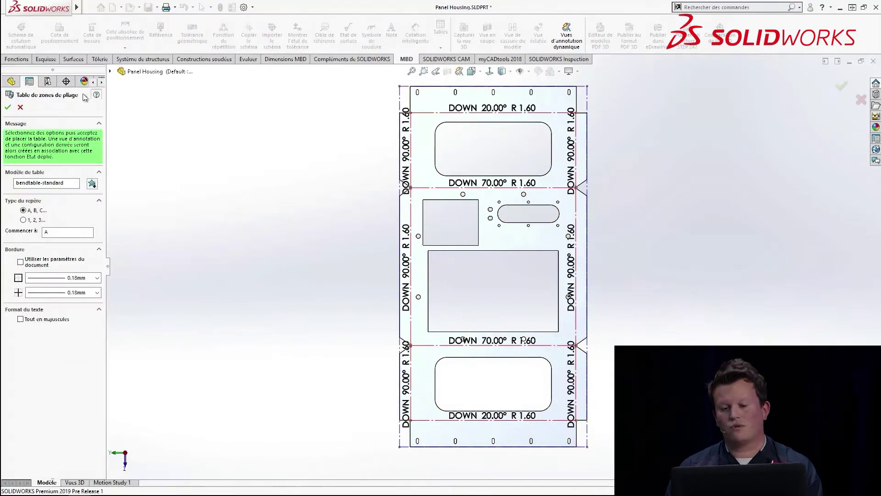
pyautogui.click(7, 106)
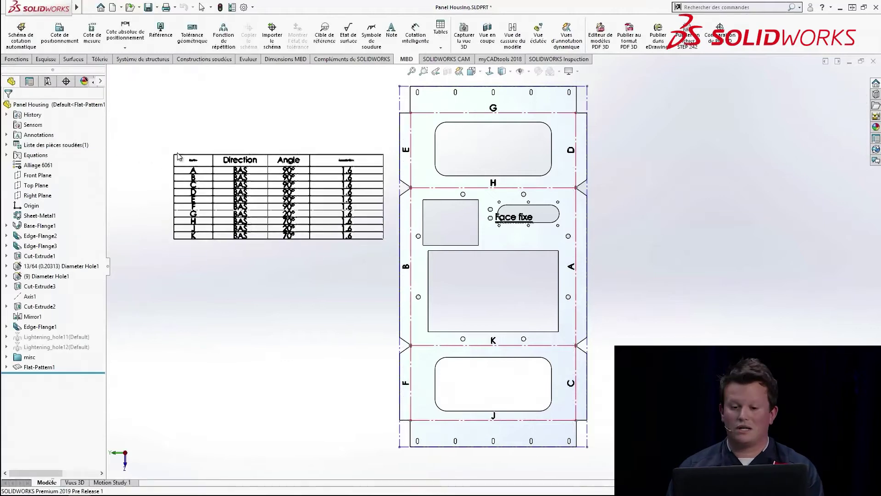
pyautogui.click(214, 160)
# - Rename the table headers to Repère and Rayon intérieur, then enlarge the table and fit the view
pyautogui.doubleClick(206, 158)
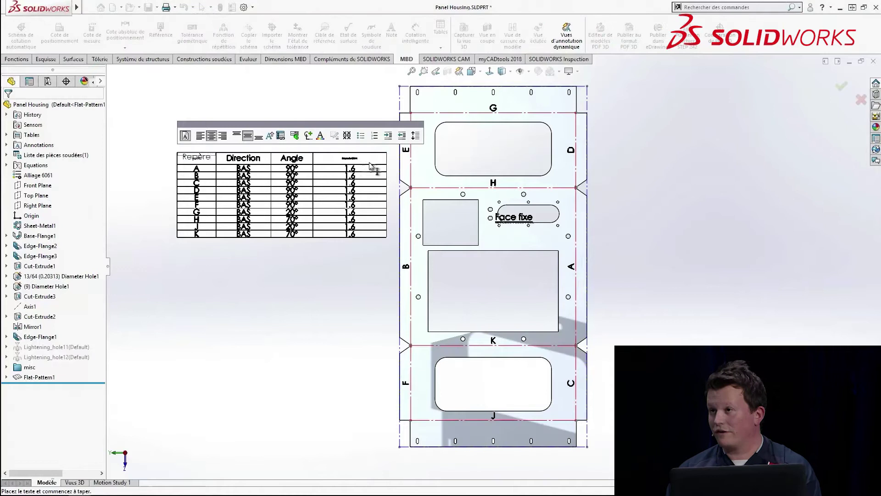
pyautogui.click(371, 159)
pyautogui.click(356, 256)
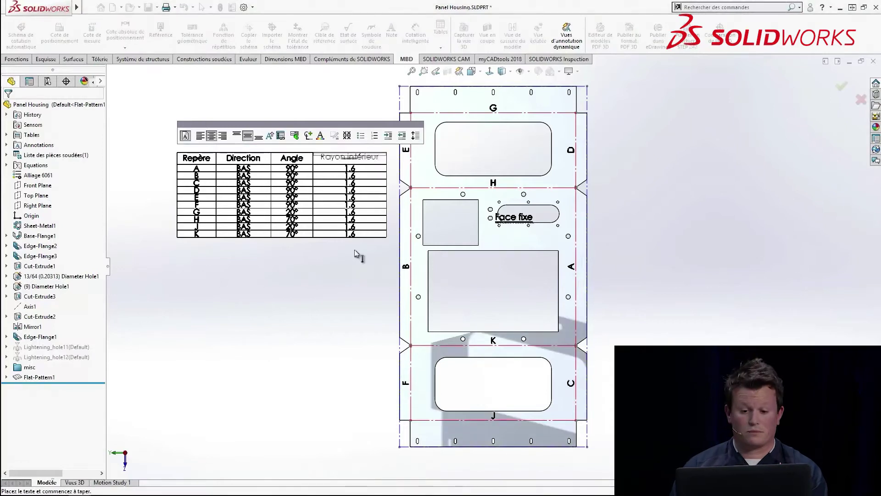
pyautogui.moveTo(387, 237); pyautogui.dragTo(377, 344)
pyautogui.click(334, 404)
pyautogui.press('z')
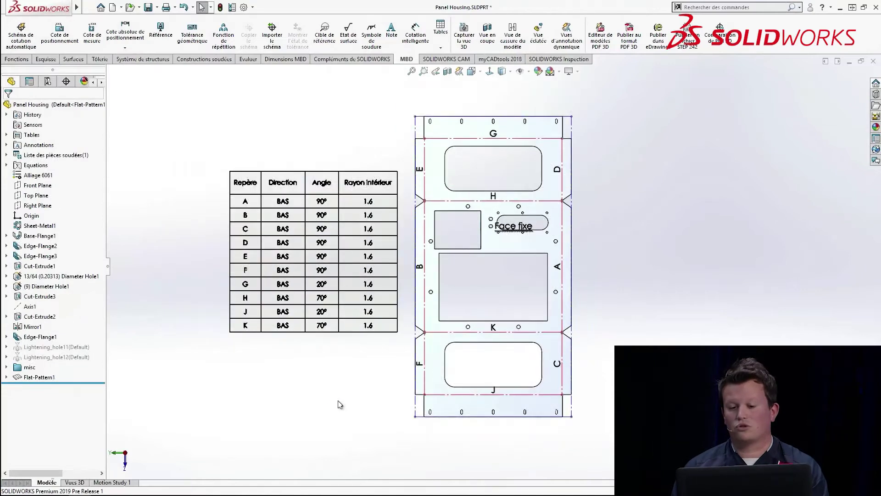
# - Preview the Notes 3D view, return to Default<Flat-Pattern1>, and bring up the open-documents switcher
pyautogui.click(83, 482)
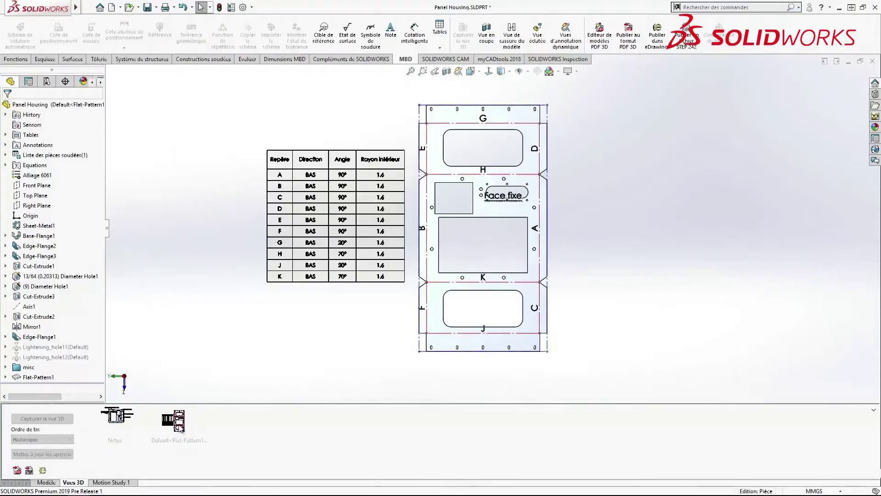
pyautogui.doubleClick(118, 415)
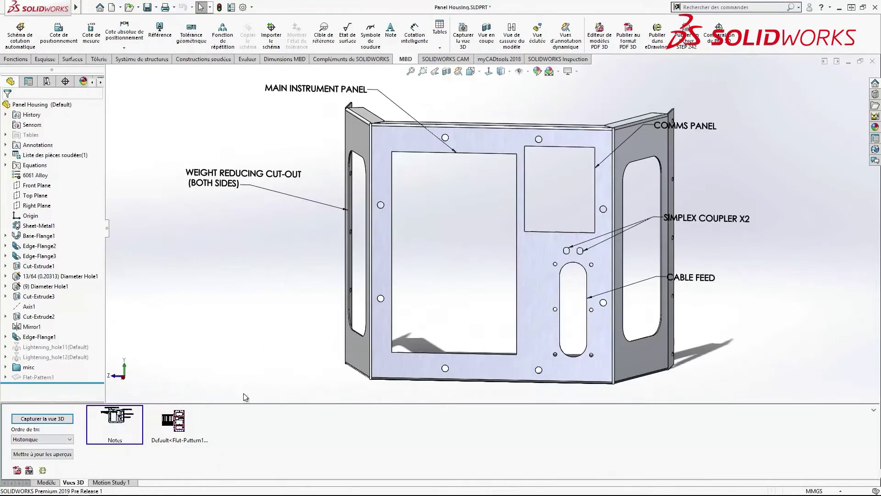
pyautogui.doubleClick(185, 427)
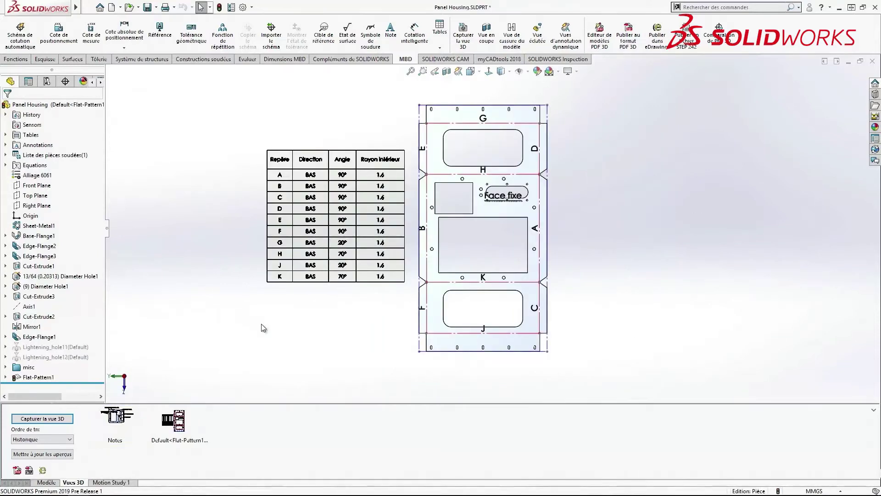
pyautogui.hotkey('ctrl', 'Tab')
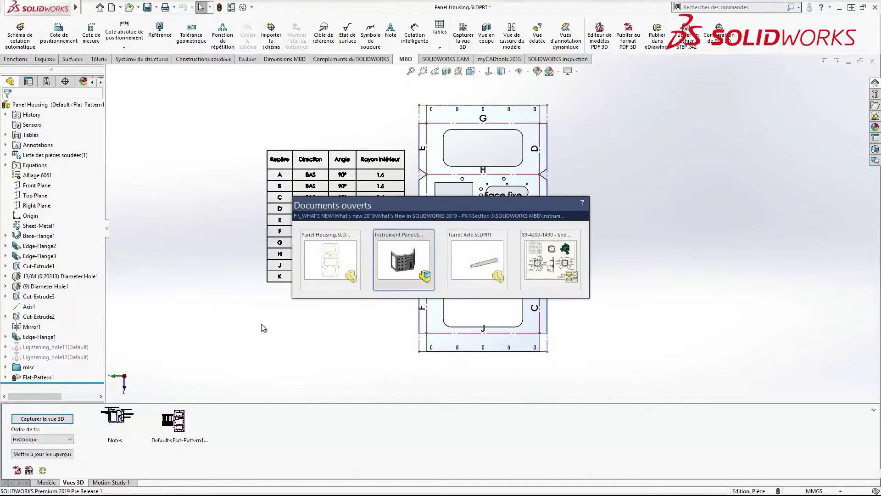
# - Switch to Turret Axle, apply its Top and Right annotated 3D views, and start 3D PDF publishing
pyautogui.click(484, 259)
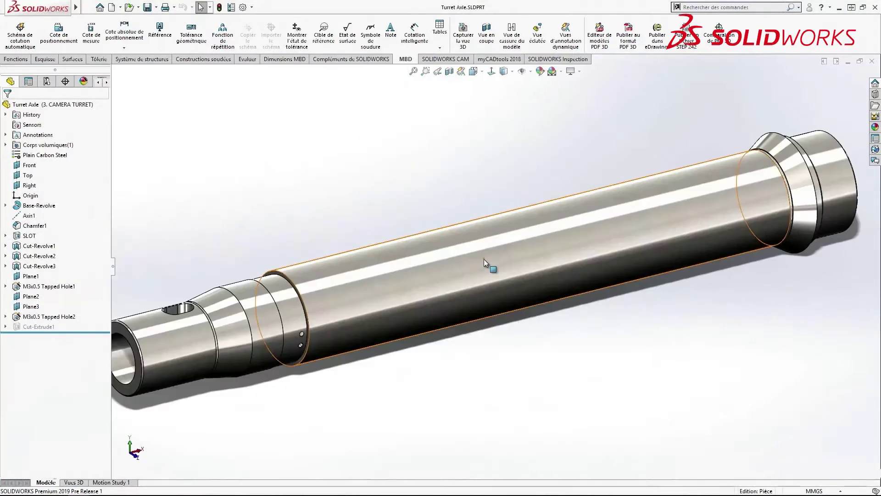
pyautogui.click(74, 482)
pyautogui.click(188, 418)
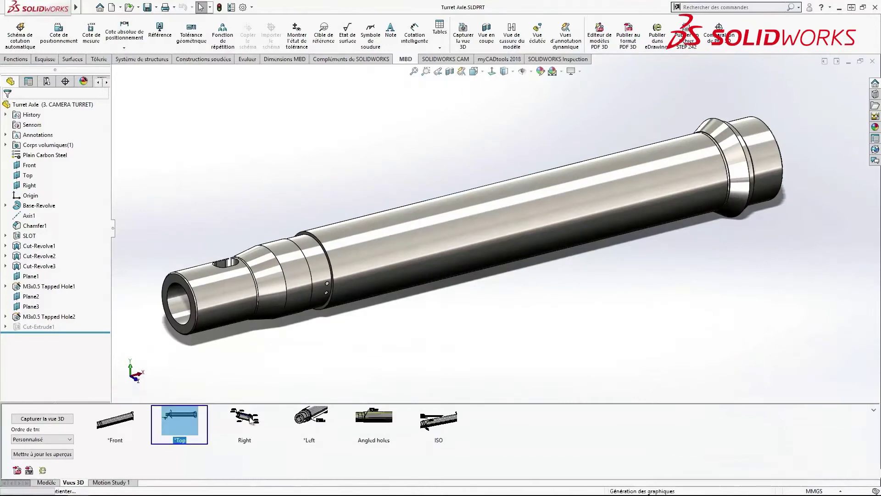
pyautogui.click(245, 417)
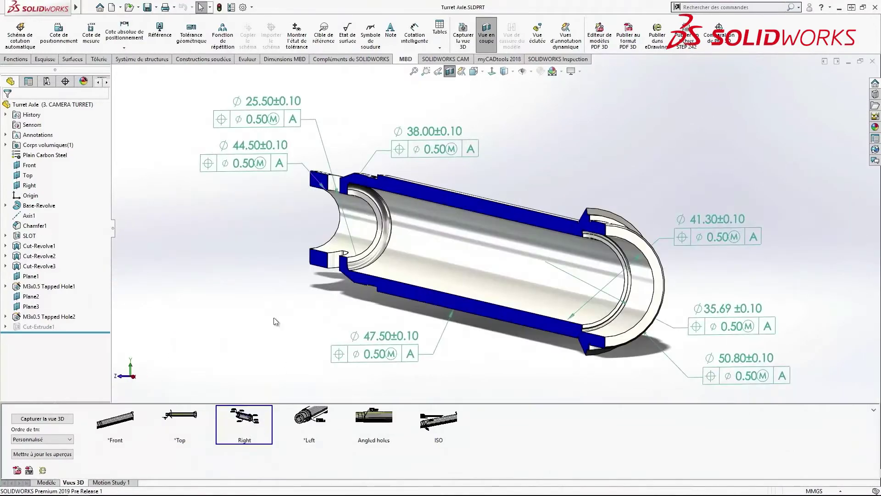
pyautogui.click(618, 39)
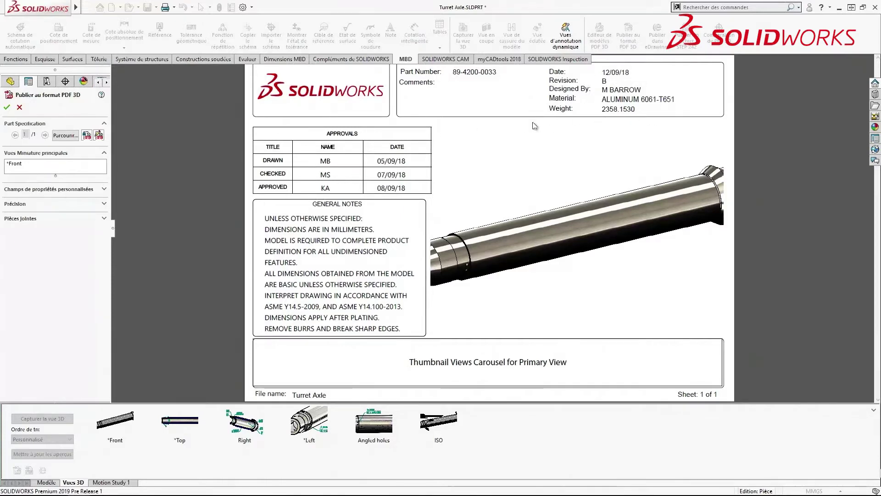
# - Under Précision, set the 3D PDF to export graphics data only
pyautogui.click(103, 203)
pyautogui.click(60, 213)
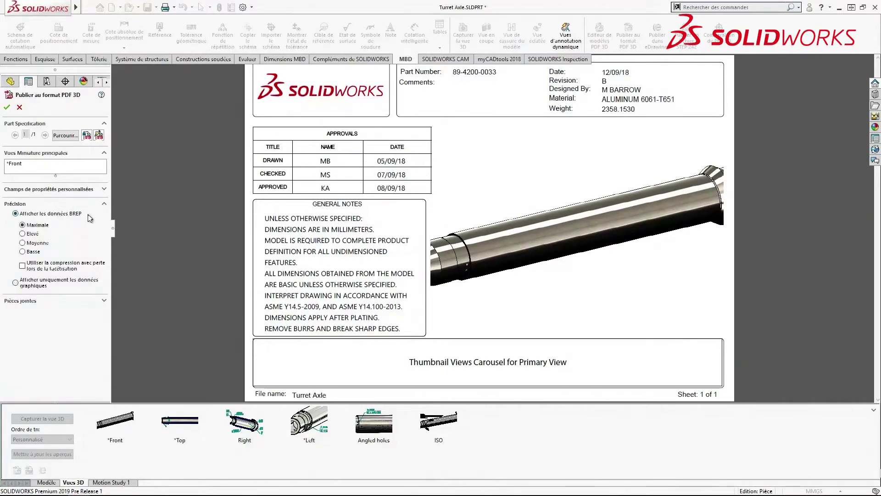
pyautogui.click(41, 285)
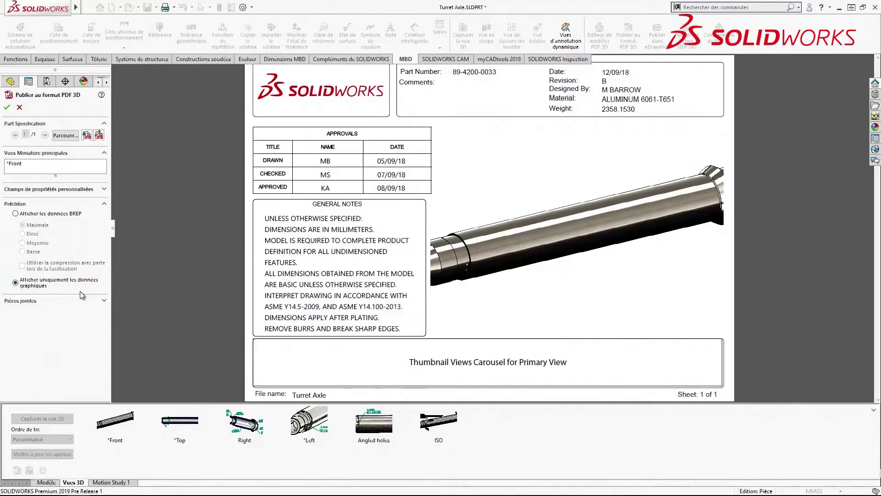
# - Require an opening password in the security settings and save the PDF as Turret Axle.pdf
pyautogui.click(87, 135)
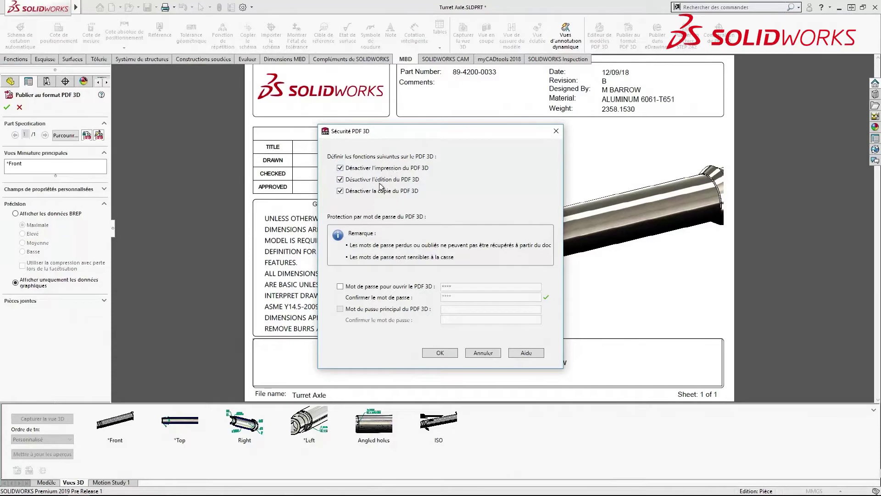
pyautogui.click(378, 288)
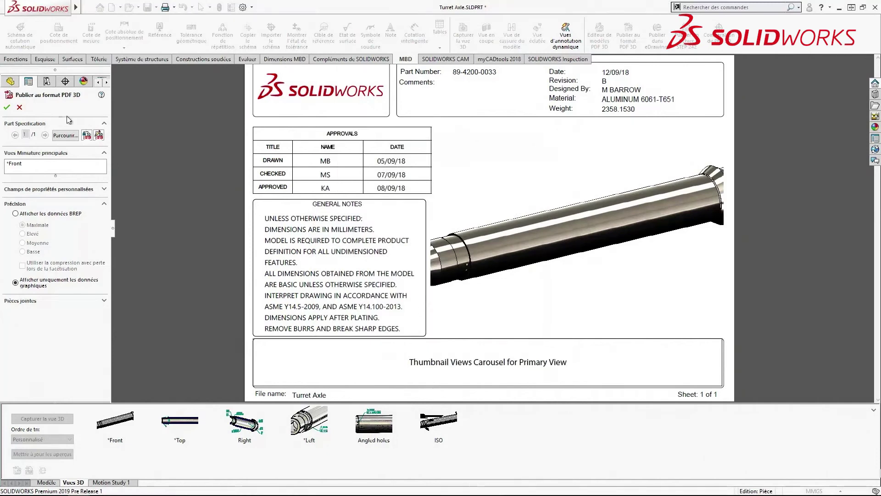
pyautogui.click(7, 108)
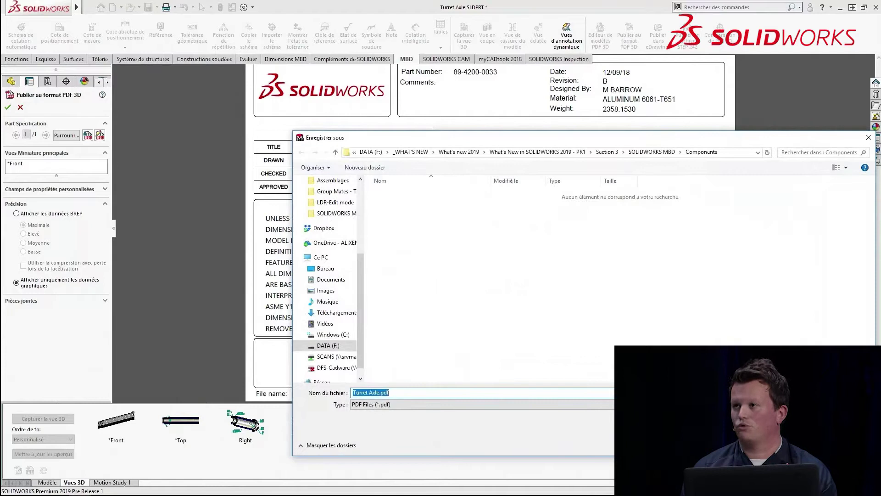
pyautogui.press('Return')
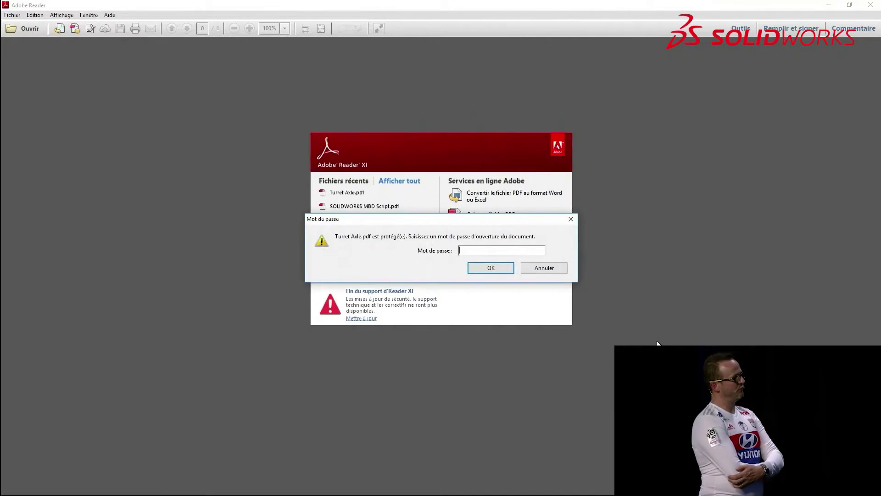
# - Enter the opening password for Turret Axle.pdf and orbit the axle model
pyautogui.write('**')
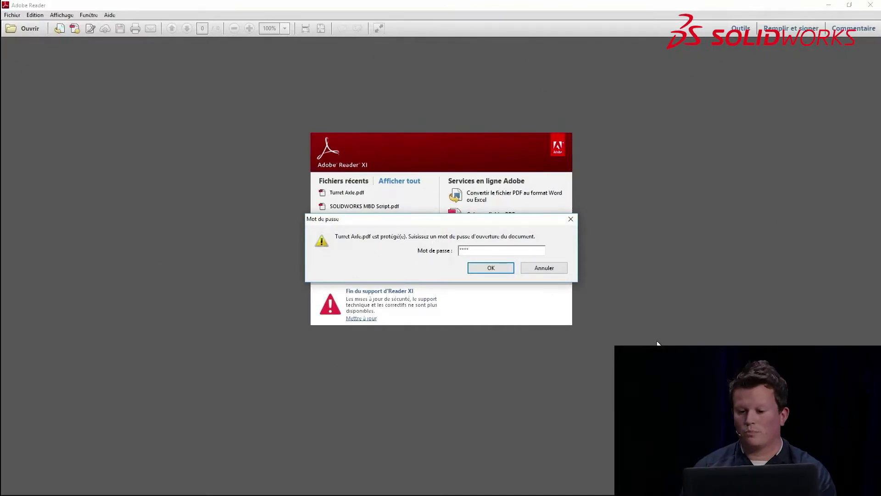
pyautogui.press('Return')
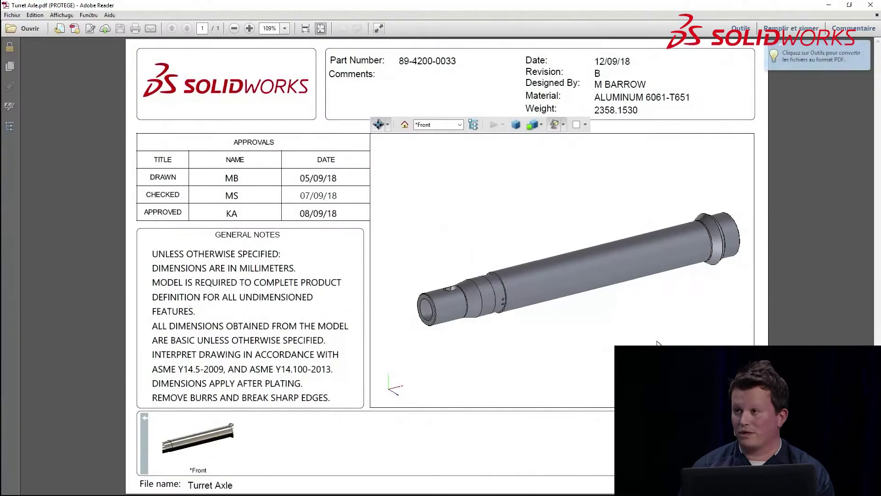
pyautogui.moveTo(627, 324)
pyautogui.mouseDown()
pyautogui.moveTo(655, 315)
pyautogui.moveTo(637, 317)
pyautogui.mouseUp()
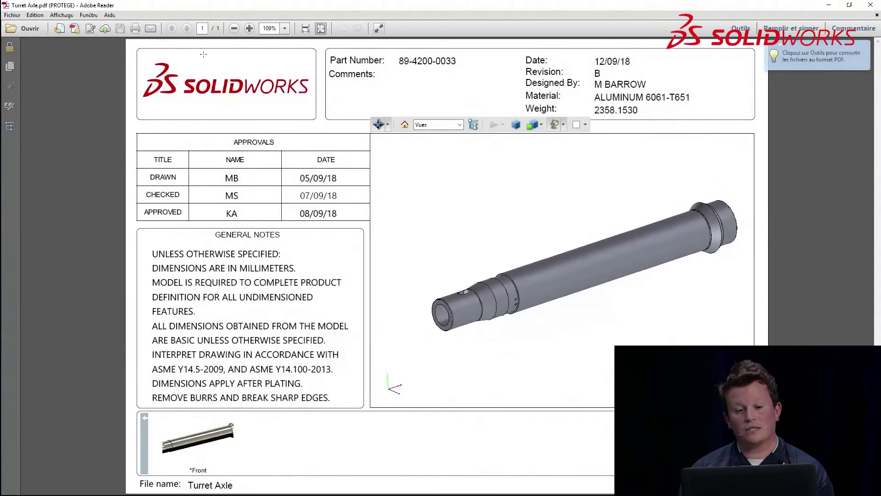
# - Check the PDF's detailed security permissions, then close the properties dialog and Adobe Reader
pyautogui.click(10, 46)
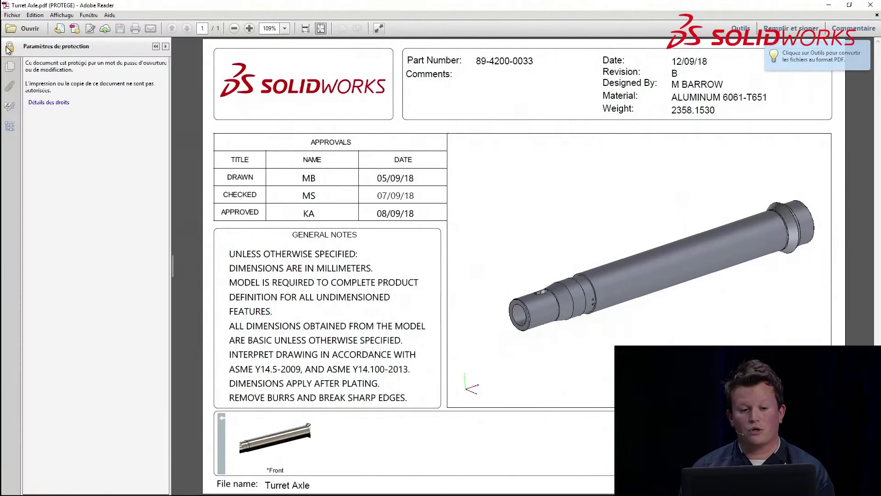
pyautogui.click(49, 102)
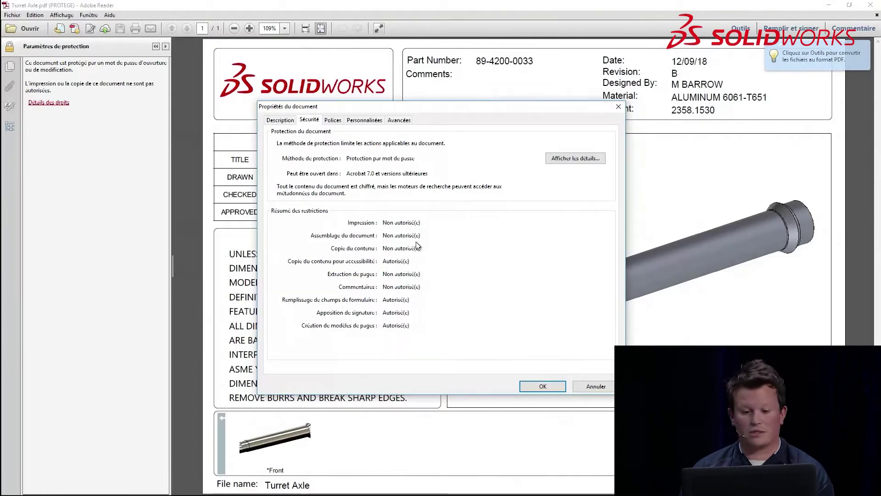
pyautogui.click(540, 387)
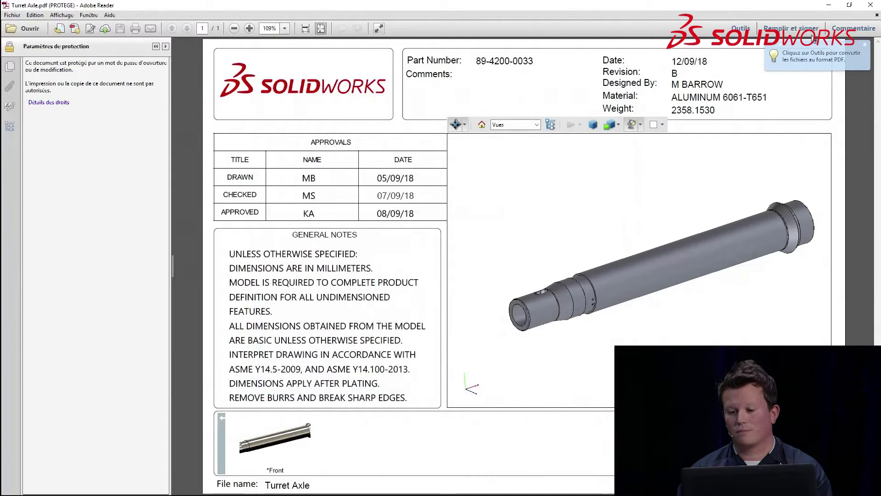
pyautogui.click(870, 5)
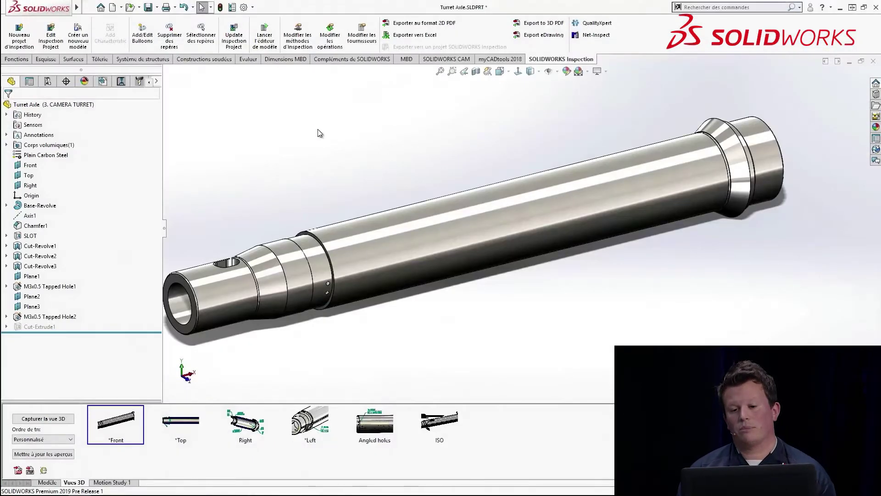
# - Switch to the drawing and start a new inspection project with the default template
pyautogui.hotkey('ctrl', 'Tab')
pyautogui.hotkey('ctrl', 'Tab')
pyautogui.hotkey('ctrl', 'Tab')
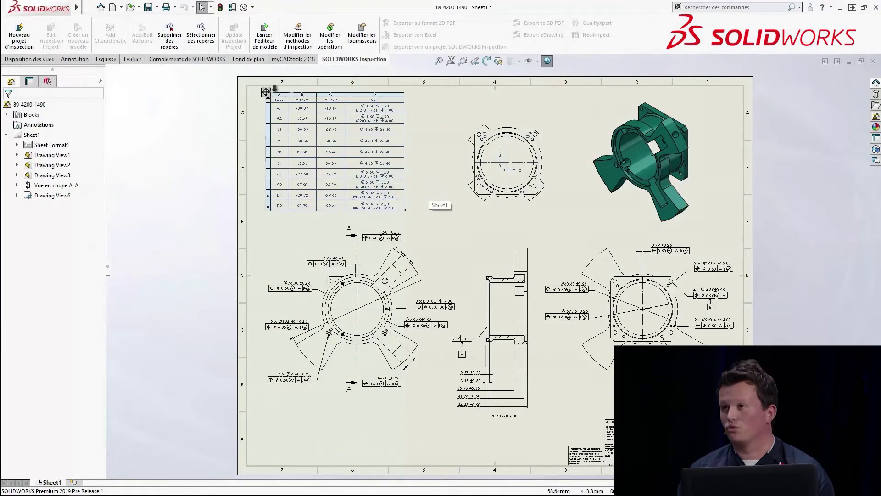
pyautogui.click(19, 36)
pyautogui.click(8, 108)
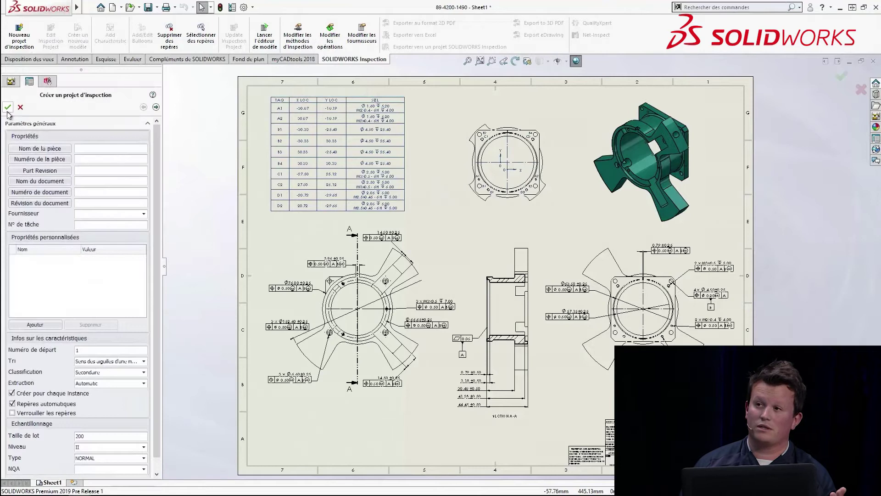
# - Link the part name to DWG_TITLE and the part revision to the drawing's Revision A
pyautogui.click(55, 149)
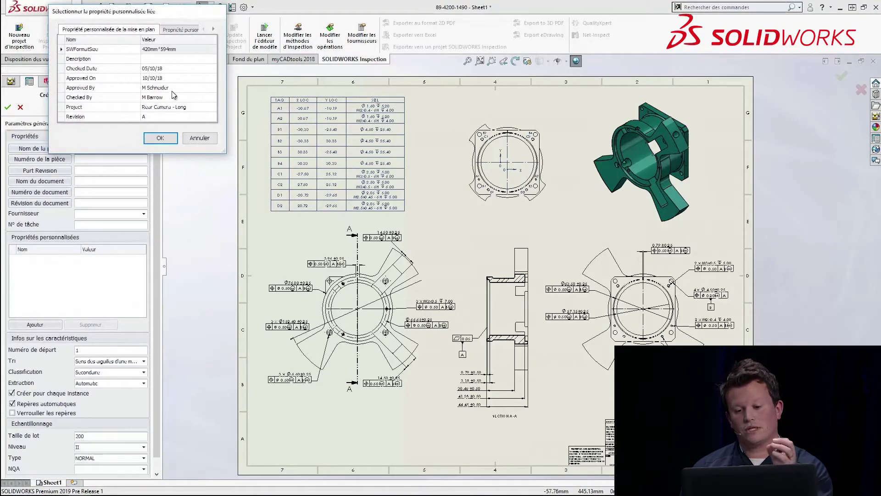
pyautogui.click(181, 29)
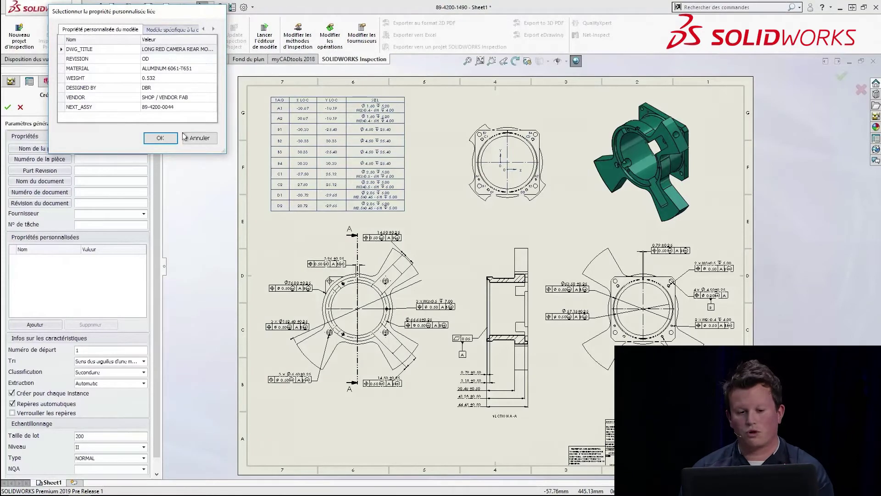
pyautogui.click(160, 138)
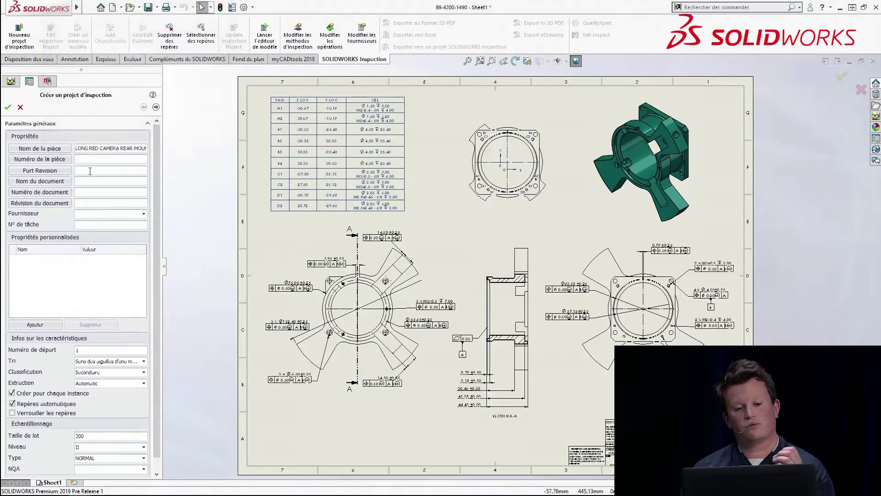
pyautogui.click(33, 171)
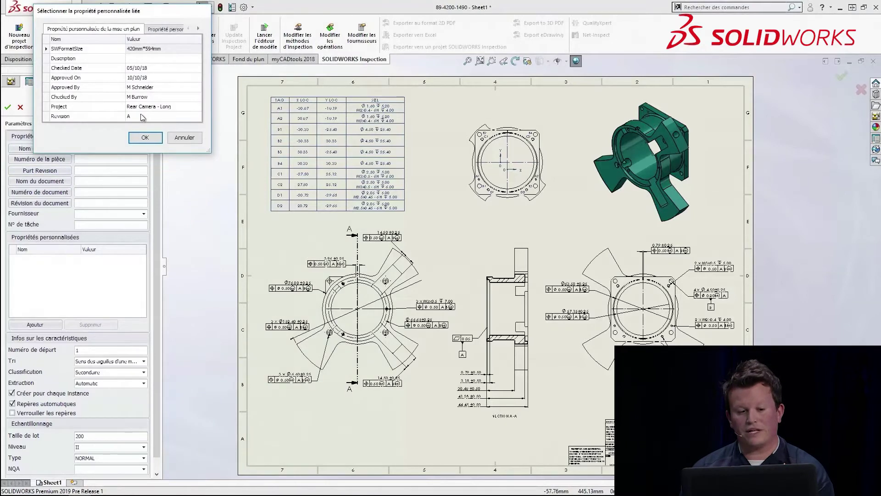
pyautogui.click(142, 117)
pyautogui.click(145, 138)
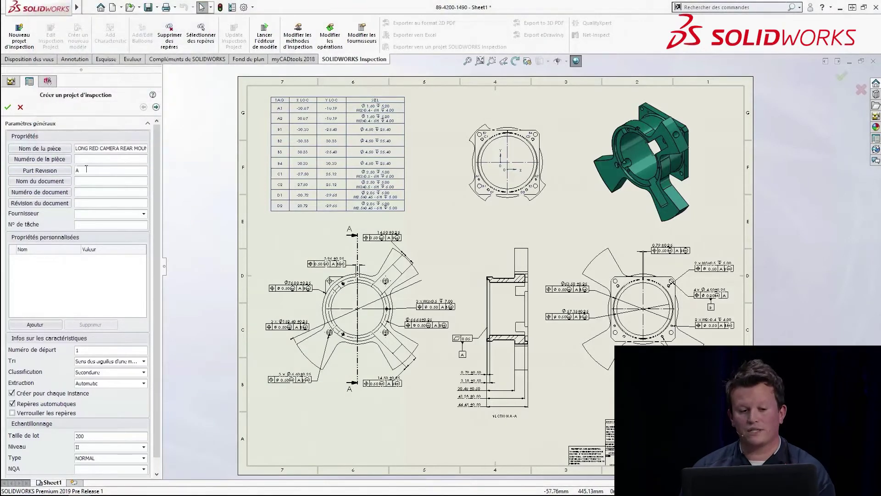
# - Add a Vérifié Par property linked to the model's DESIGNED BY value DBR
pyautogui.click(43, 326)
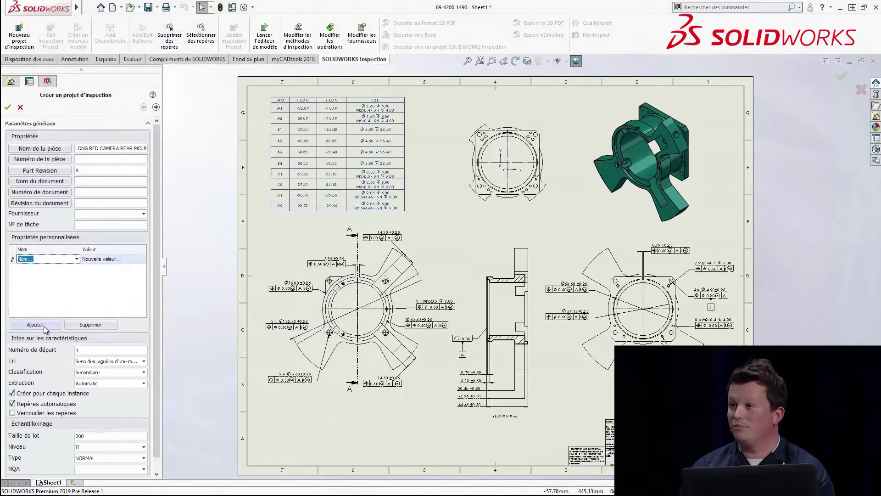
pyautogui.click(77, 259)
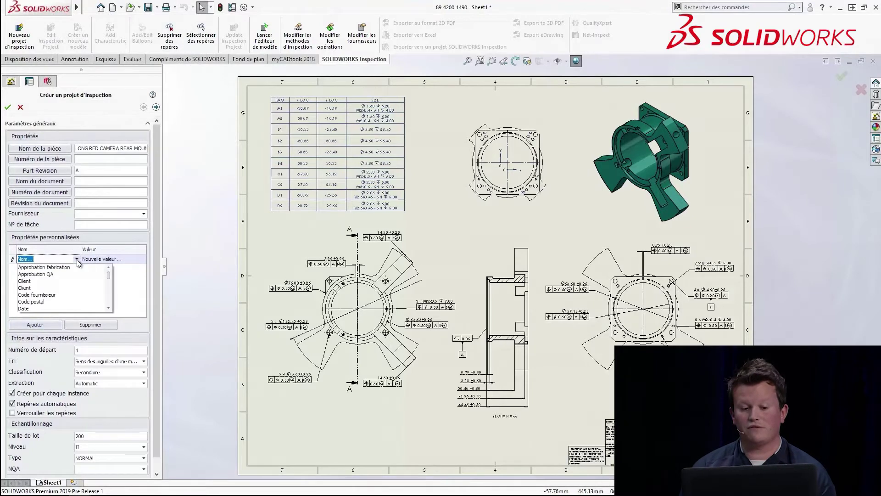
pyautogui.moveTo(108, 279); pyautogui.dragTo(112, 307)
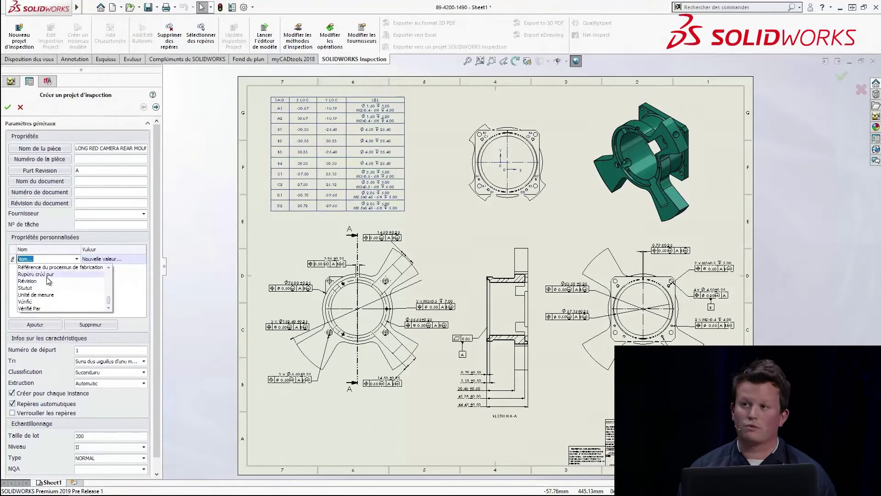
pyautogui.click(39, 308)
pyautogui.click(117, 260)
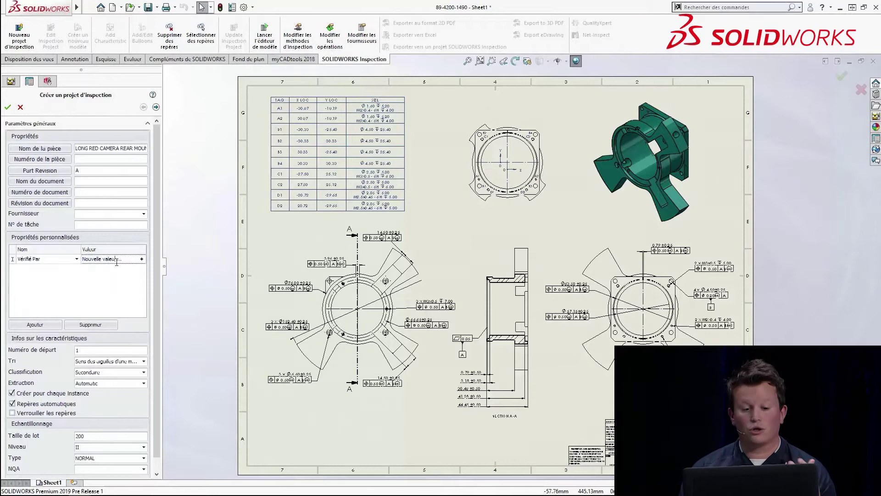
pyautogui.click(141, 260)
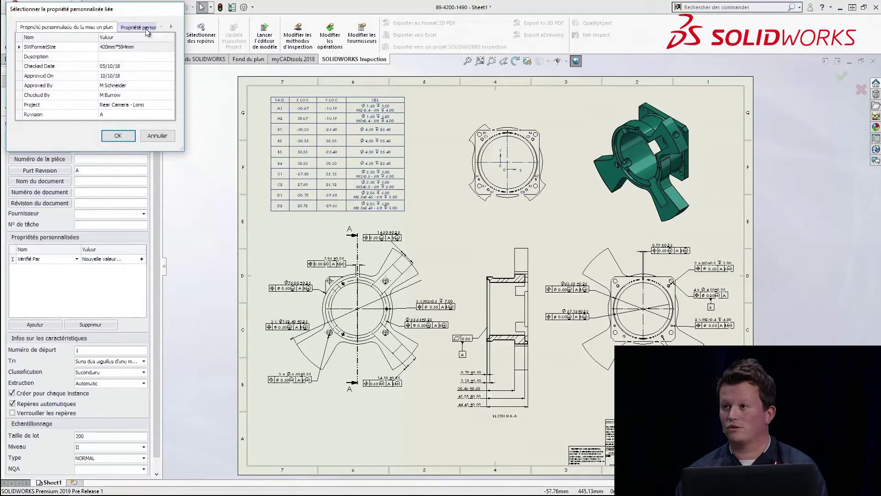
pyautogui.click(147, 28)
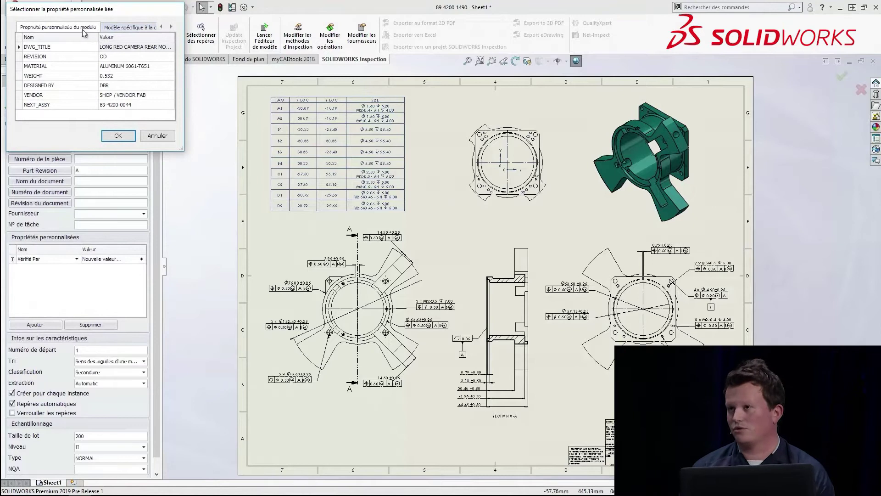
pyautogui.click(122, 85)
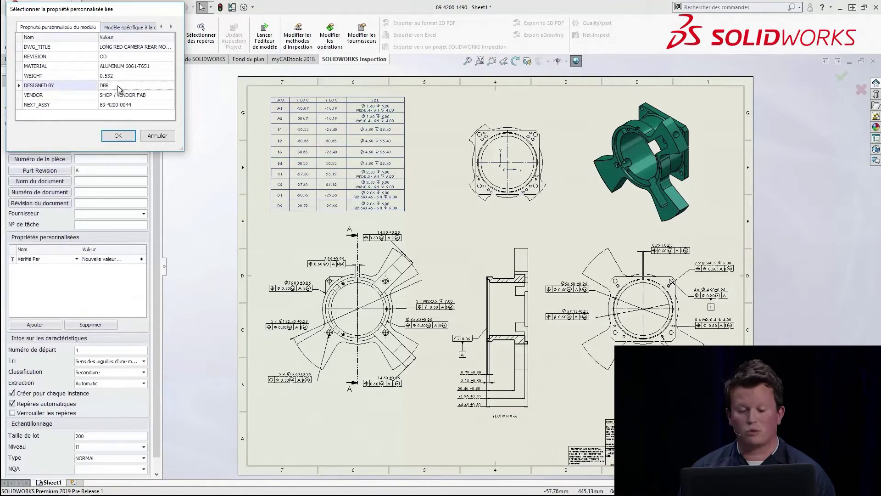
pyautogui.click(118, 136)
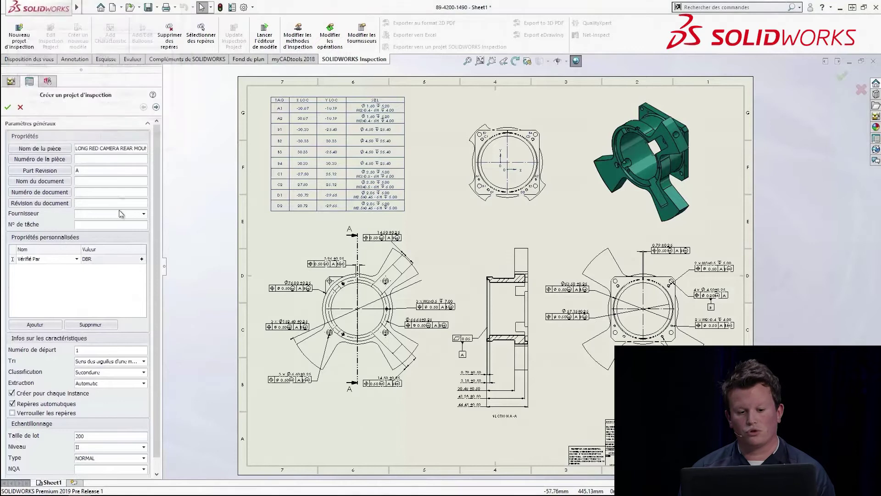
# - Add a Matériau property linked to MATERIAL (ALUMINUM 6061-T651), then continue to extraction settings
pyautogui.click(34, 325)
pyautogui.click(76, 269)
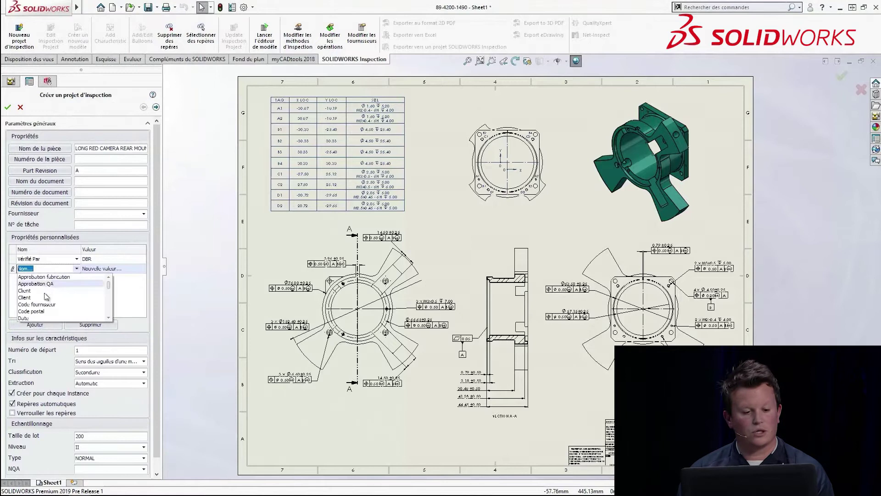
pyautogui.scroll(-2, 66, 302)
pyautogui.click(39, 303)
pyautogui.click(117, 271)
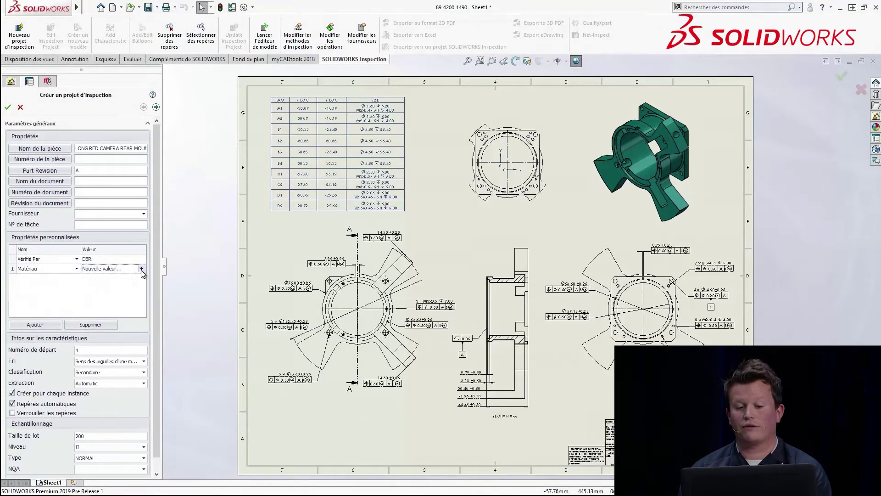
pyautogui.click(141, 269)
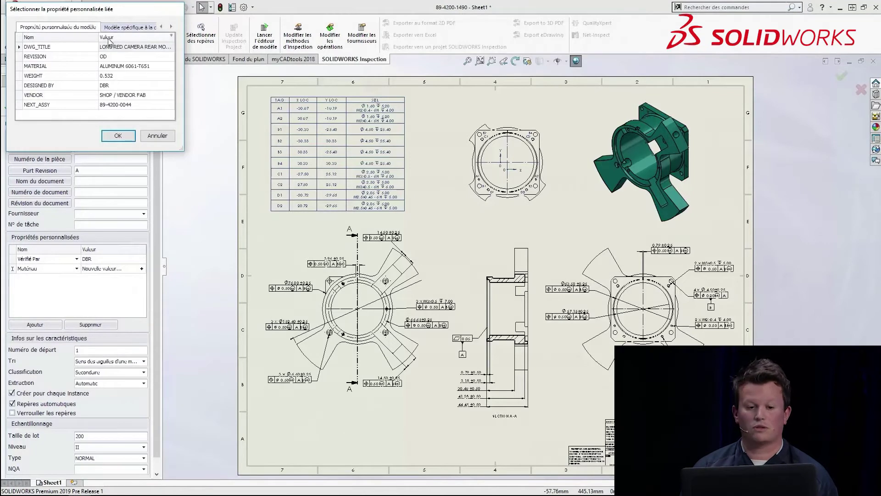
pyautogui.click(124, 66)
pyautogui.click(118, 135)
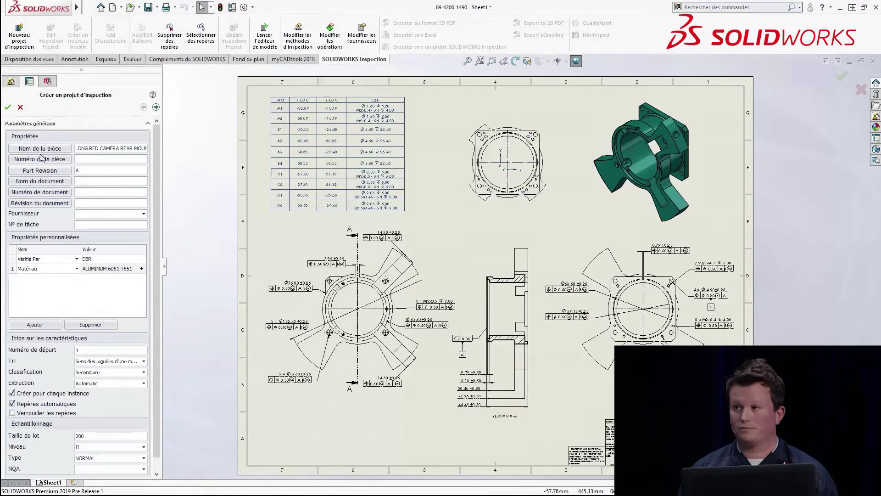
pyautogui.click(156, 107)
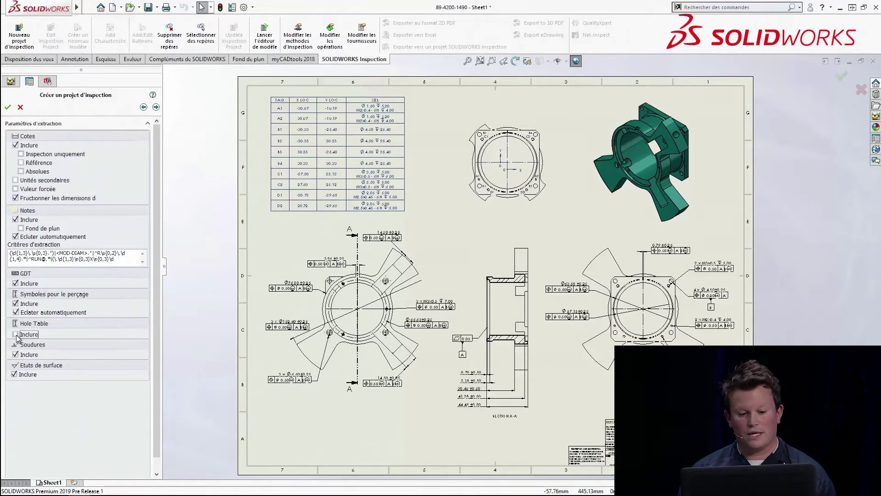
# - Tick Référence under Cotes and create the project to balloon all drawing characteristics
pyautogui.click(35, 164)
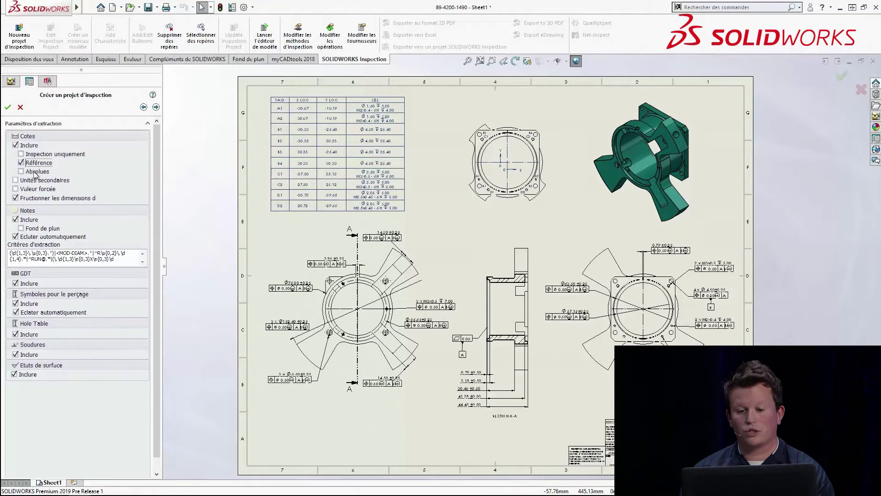
pyautogui.click(11, 108)
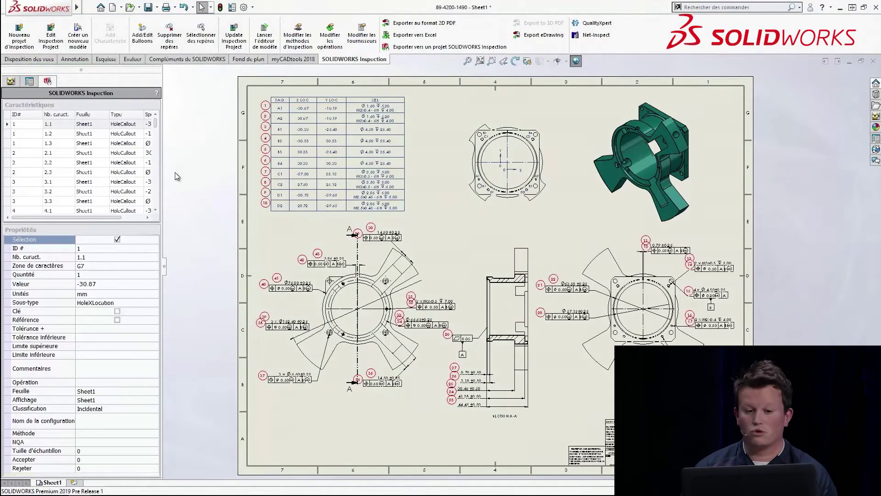
# - Zoom to characteristic 18.1's M2.5x0.45 hole callout and ungroup it into separate balloons
pyautogui.click(270, 130)
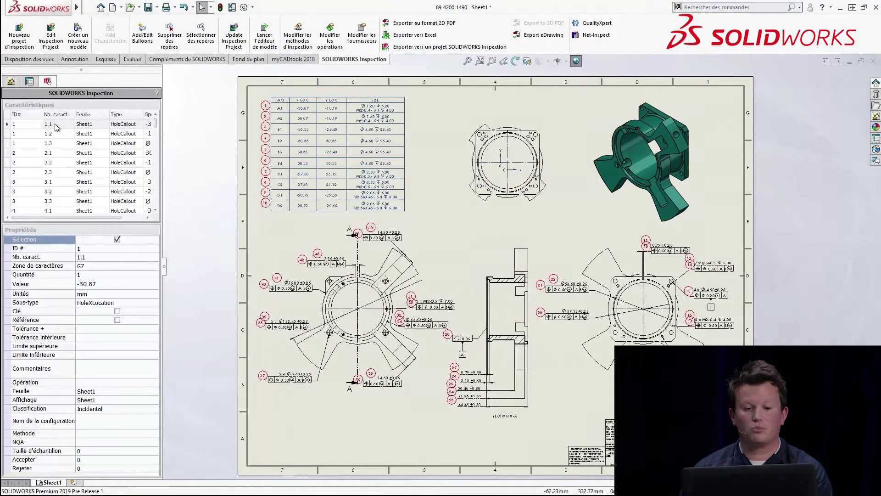
pyautogui.moveTo(156, 124); pyautogui.dragTo(196, 188)
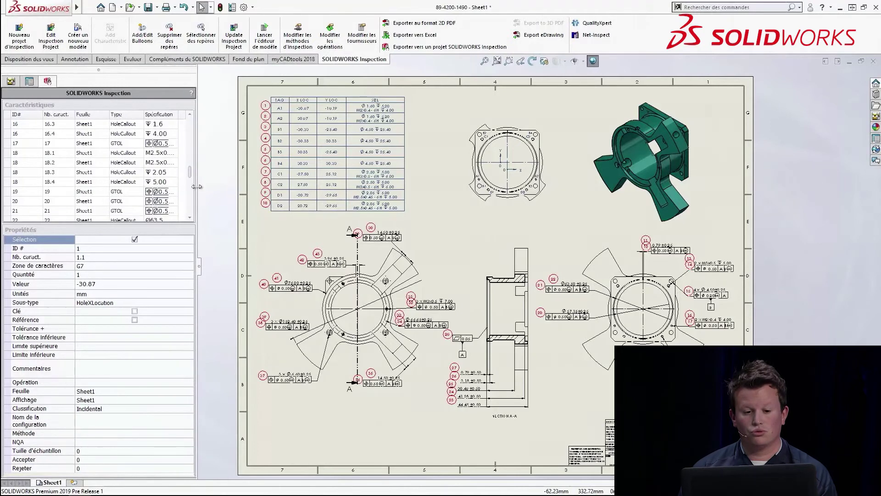
pyautogui.rightClick(26, 154)
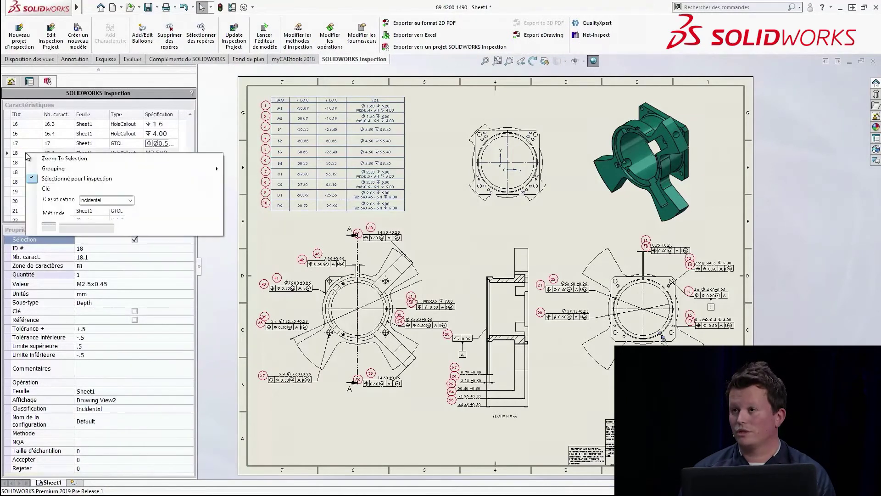
pyautogui.click(55, 159)
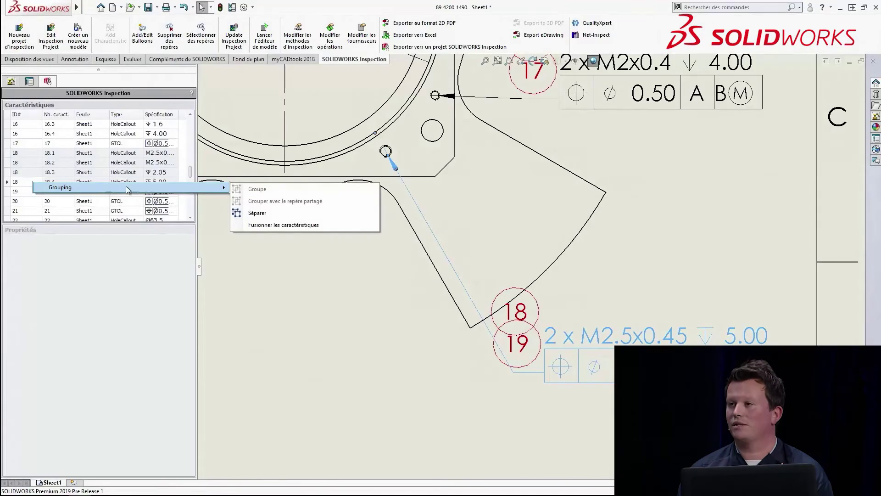
pyautogui.click(269, 212)
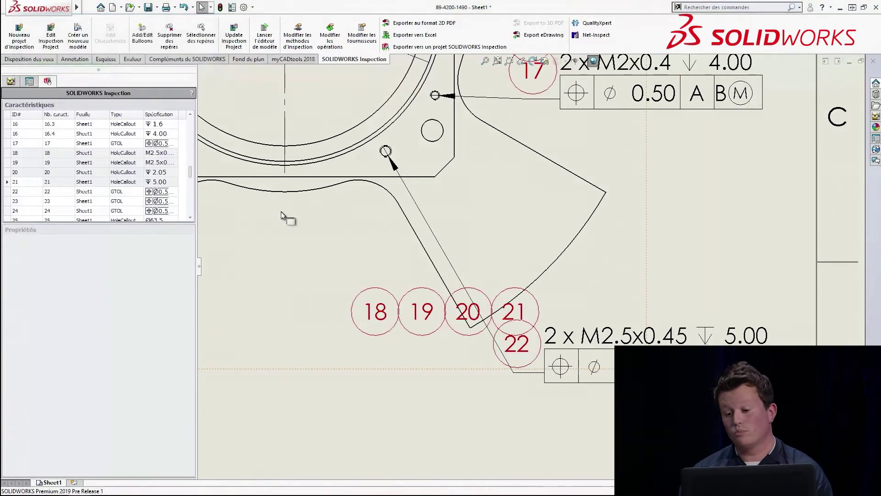
# - Reposition balloons 18 and 19 beside their holes and move 20 and 21 to the right
pyautogui.moveTo(354, 245); pyautogui.dragTo(483, 268, button='middle')
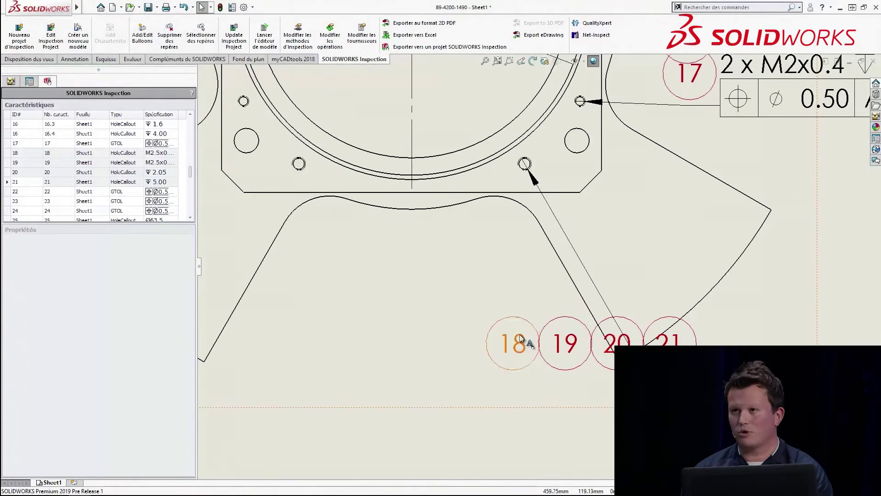
pyautogui.moveTo(521, 338); pyautogui.dragTo(299, 201)
pyautogui.moveTo(573, 345); pyautogui.dragTo(564, 200)
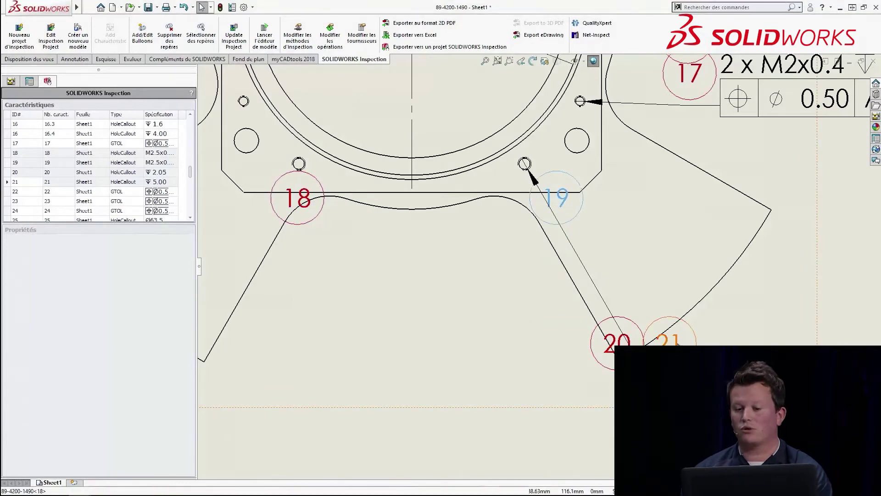
pyautogui.moveTo(679, 345); pyautogui.dragTo(870, 334)
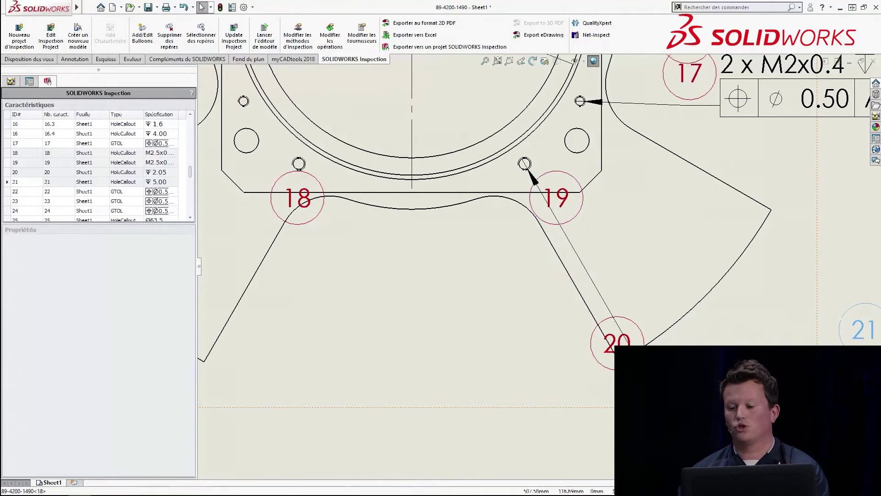
pyautogui.moveTo(613, 340); pyautogui.dragTo(781, 330)
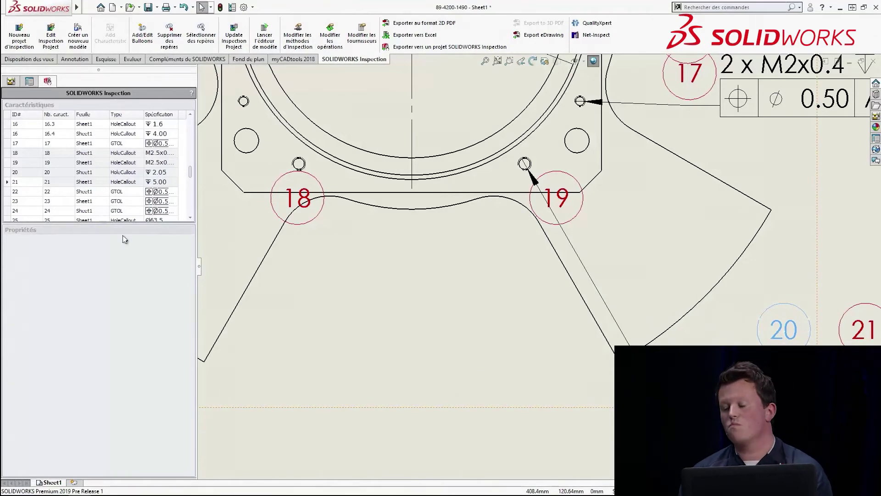
# - Mark characteristic 20 as a key (Clé) characteristic, then select rows 18 through 22
pyautogui.click(25, 153)
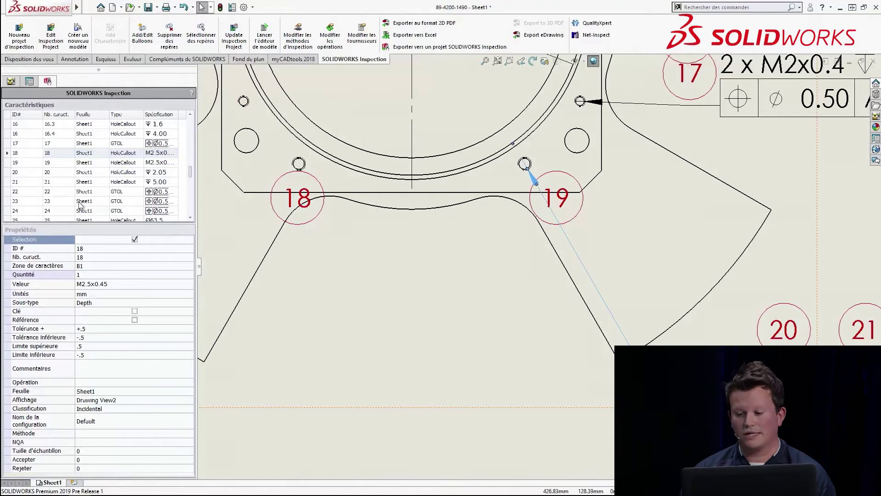
pyautogui.click(14, 173)
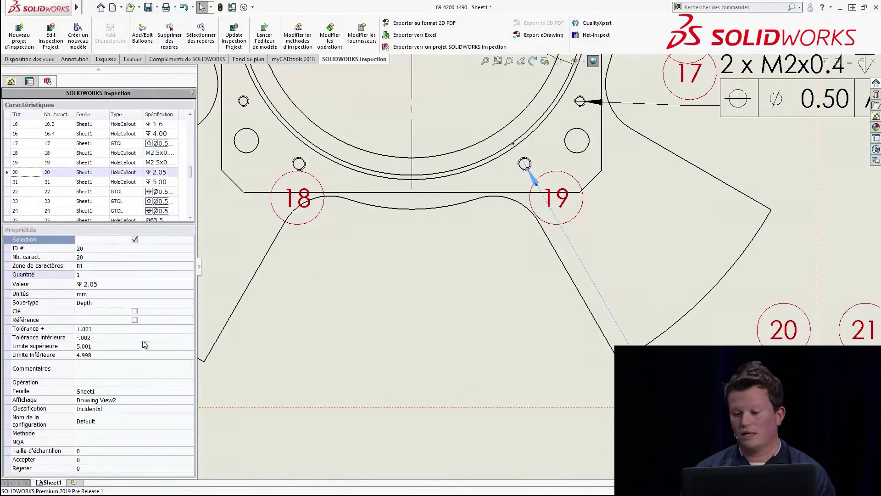
pyautogui.click(134, 311)
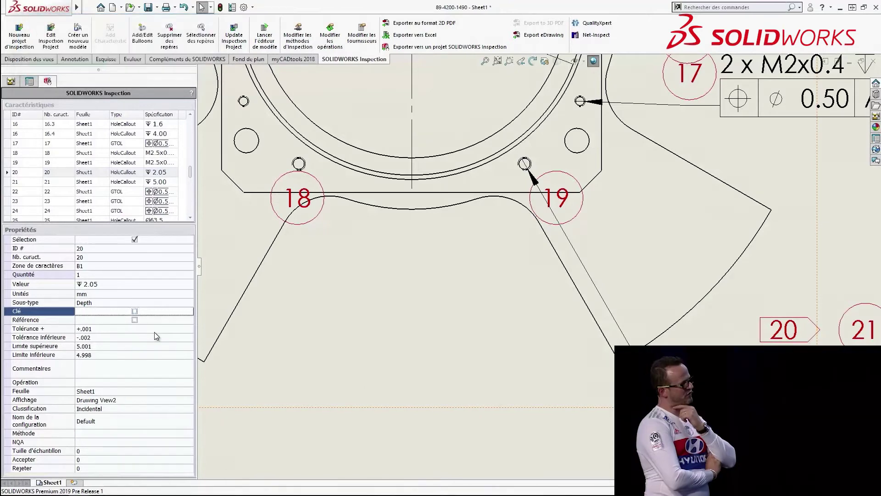
pyautogui.click(27, 155)
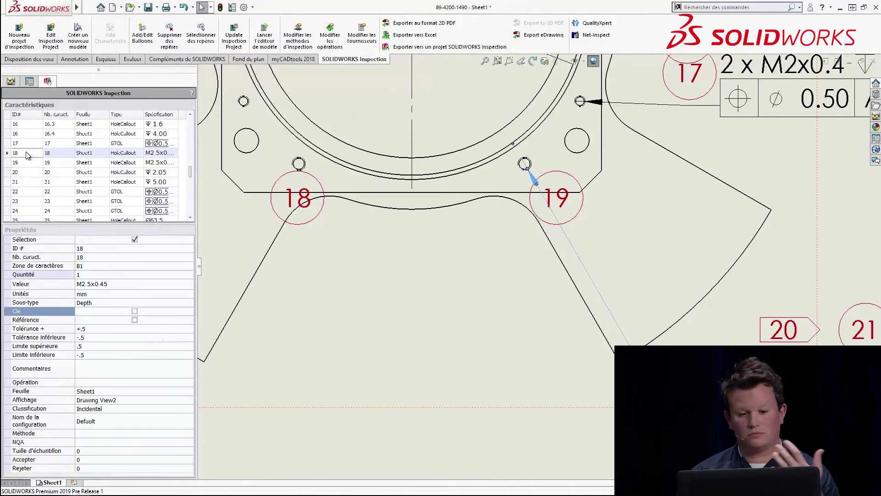
pyautogui.keyDown('shift'); pyautogui.click(27, 191); pyautogui.keyUp('shift')
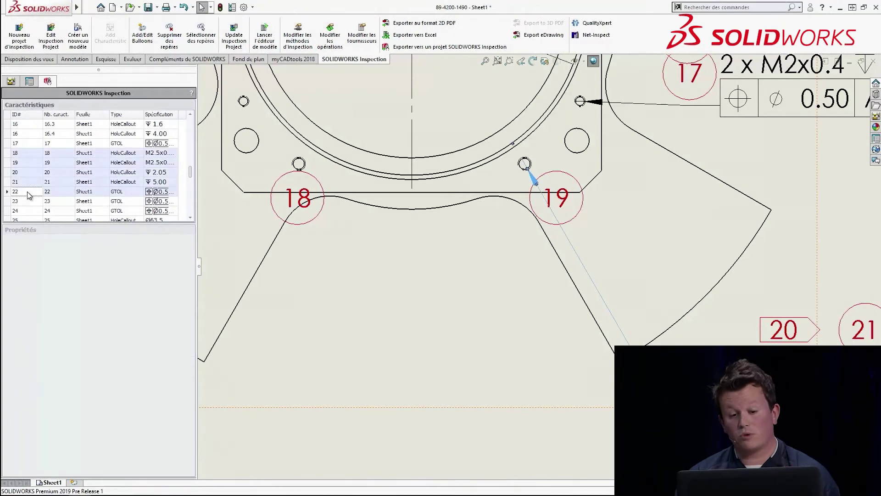
# - Group characteristics 18–22 under one shared balloon as 18.1–18.5 and fit the sheet
pyautogui.rightClick(27, 191)
pyautogui.moveTo(193, 201)
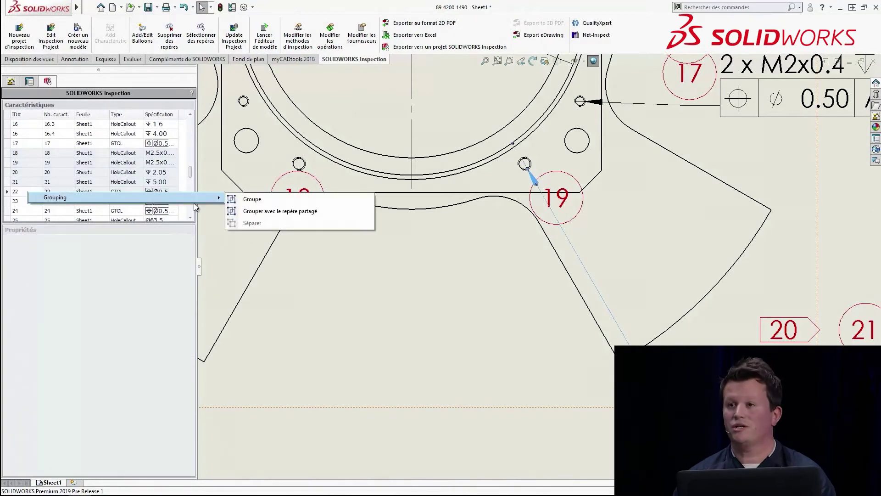
pyautogui.click(302, 213)
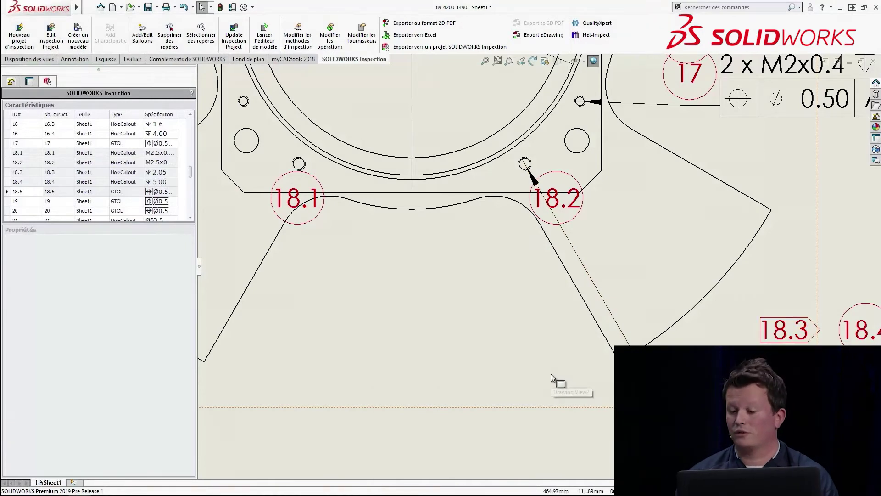
pyautogui.press('f')
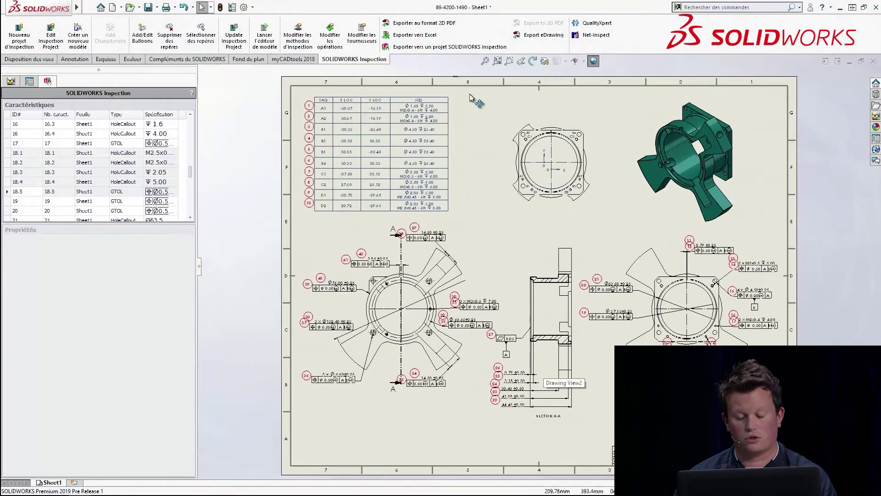
# - Export the characteristics to Excel with the AS9102 template, saving as 89-4200-1490.xls
pyautogui.click(421, 35)
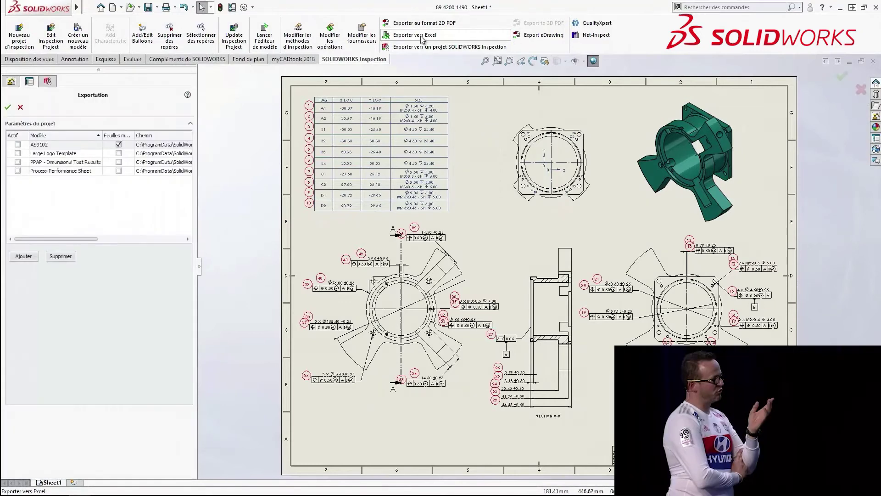
pyautogui.click(18, 145)
pyautogui.click(8, 108)
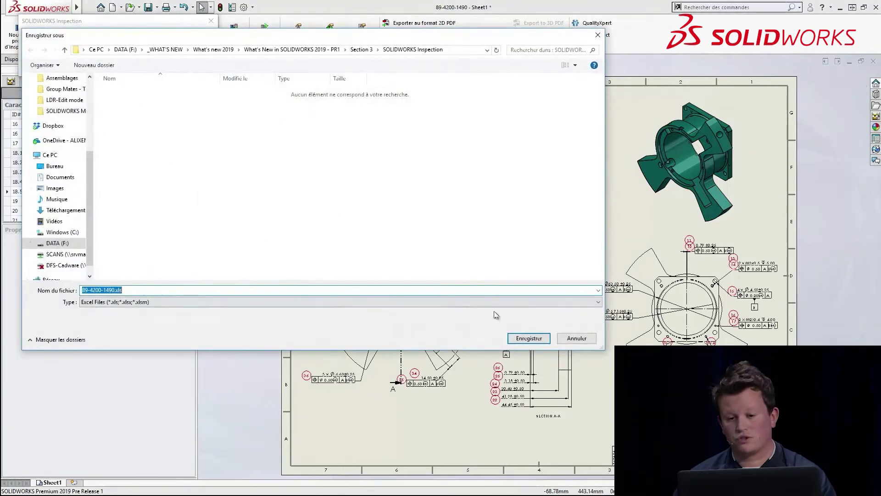
pyautogui.click(528, 338)
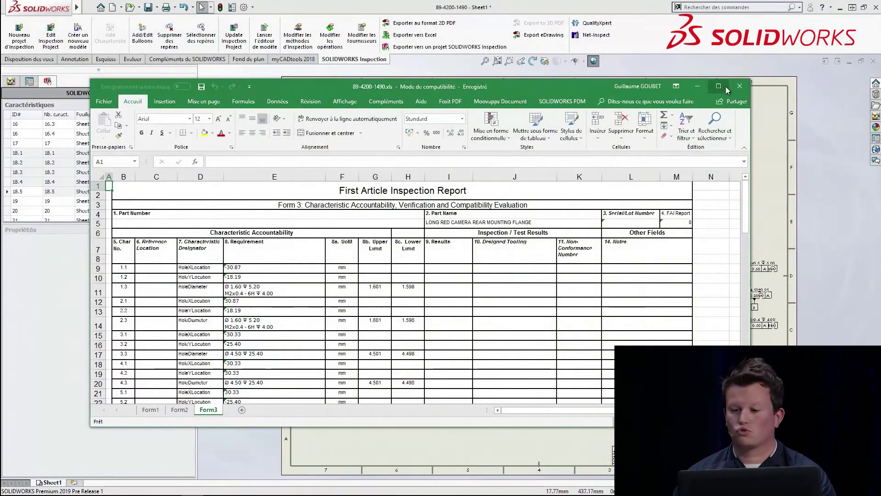
# - Review the grouped 18.1–18.5 rows (C52:E56) in the maximized Excel report, then close Excel
pyautogui.click(725, 87)
pyautogui.scroll(-10, 149, 366)
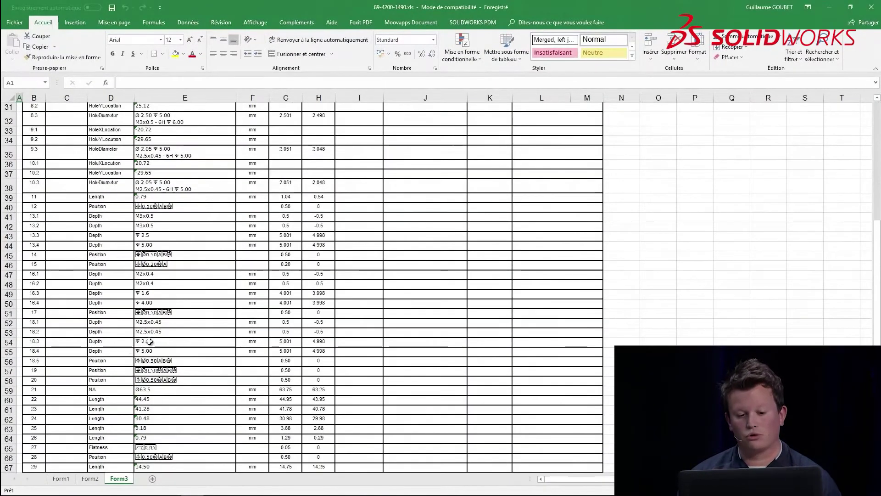
pyautogui.moveTo(56, 324); pyautogui.dragTo(177, 360)
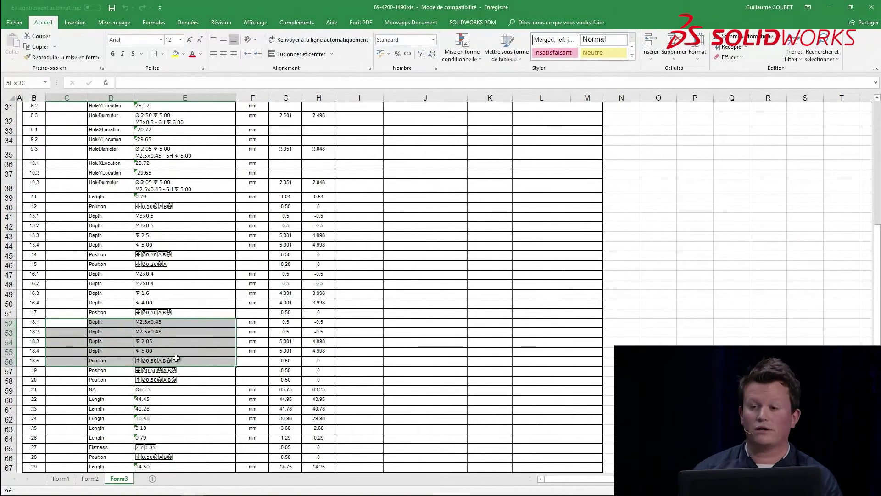
pyautogui.click(207, 362)
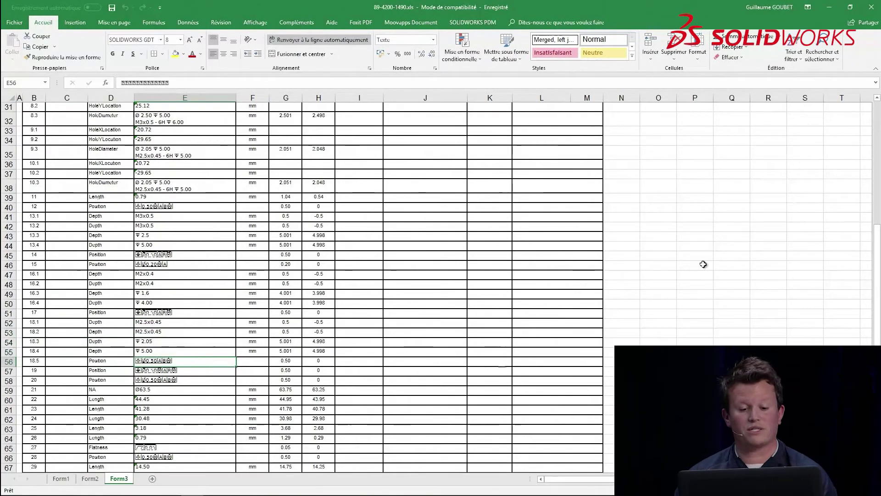
pyautogui.click(870, 5)
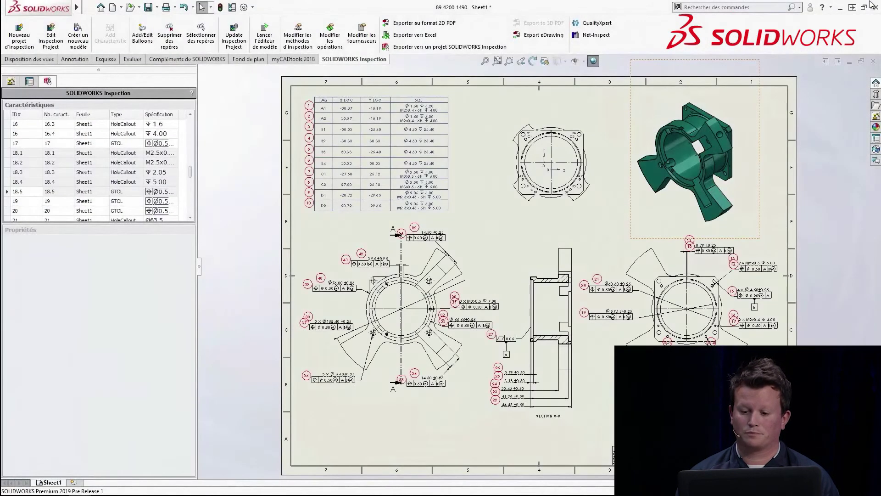